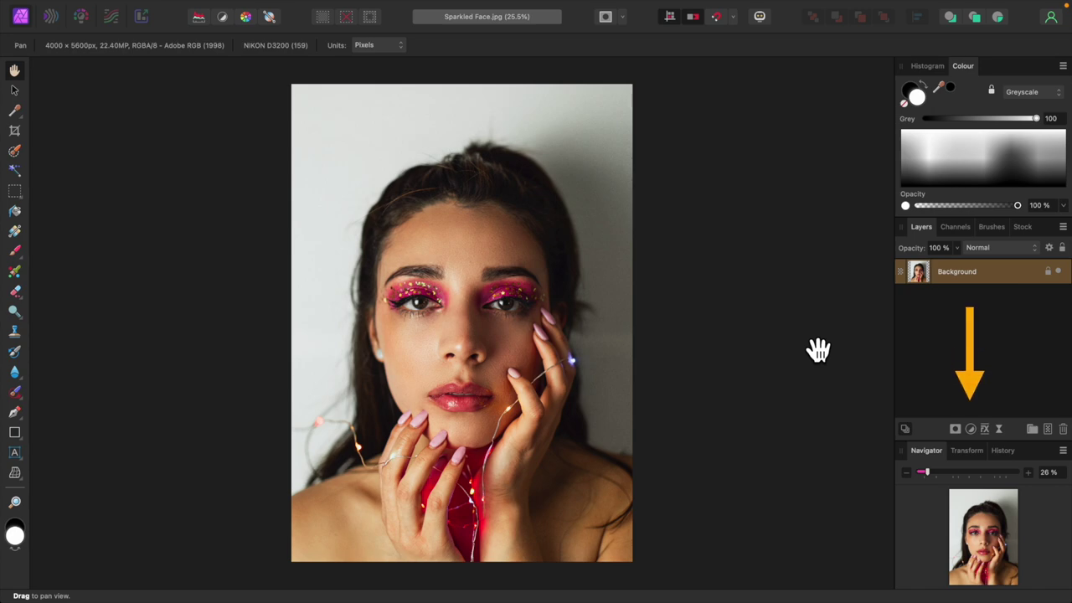
Add a Black and White adjustment layer with the red and yellow tones darkened
click(970, 428)
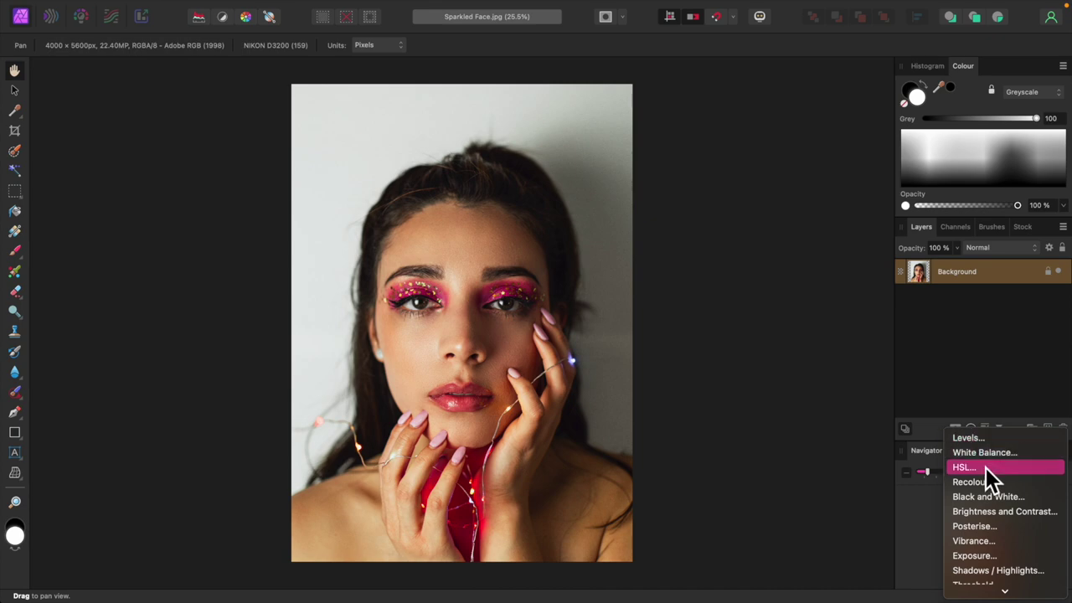
click(987, 501)
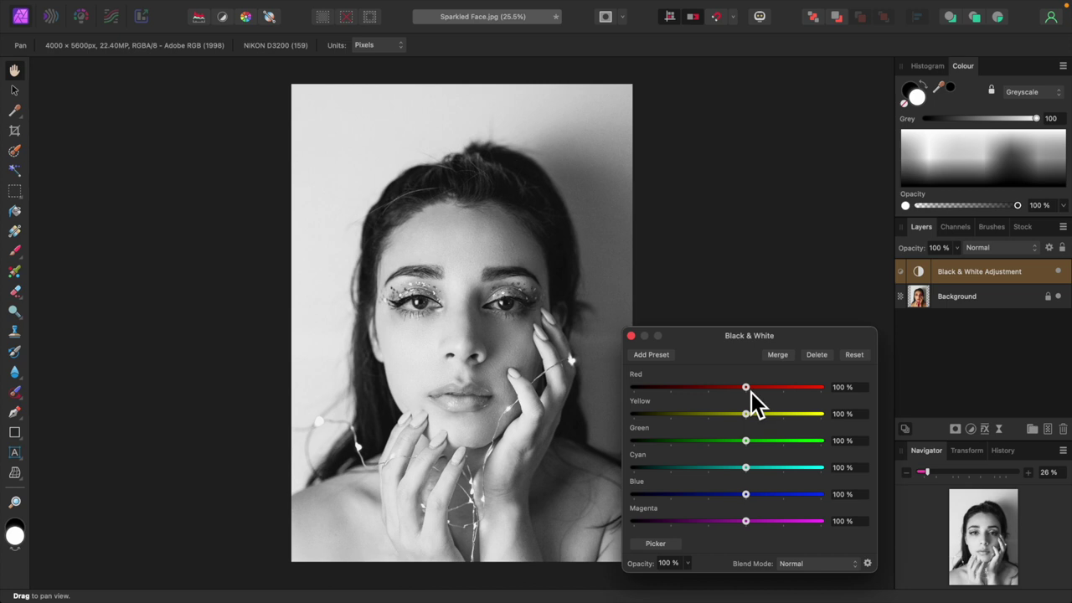
drag(749, 391, 732, 418)
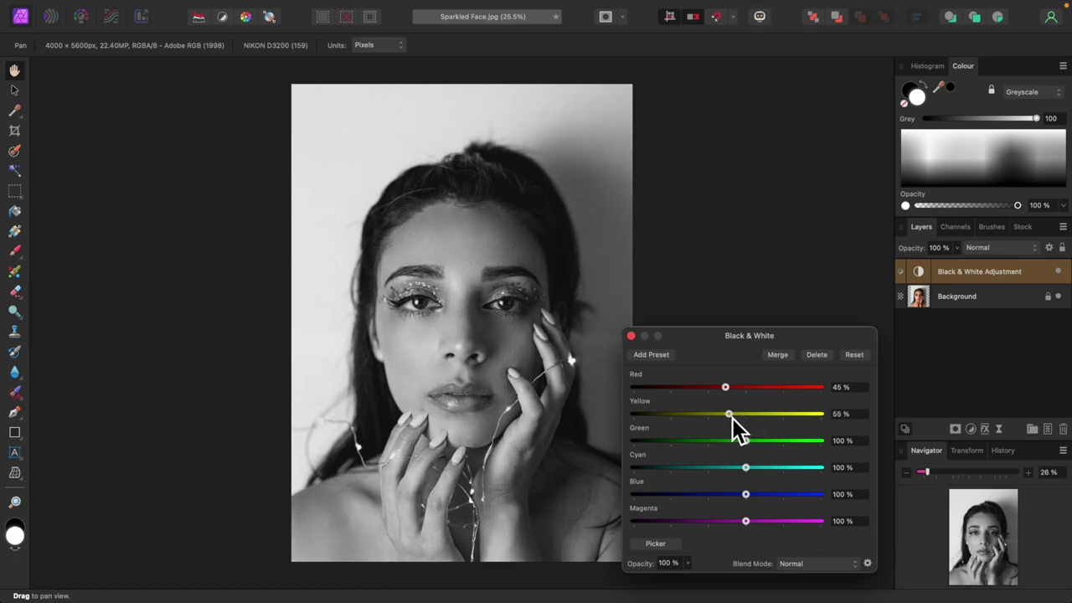
click(632, 336)
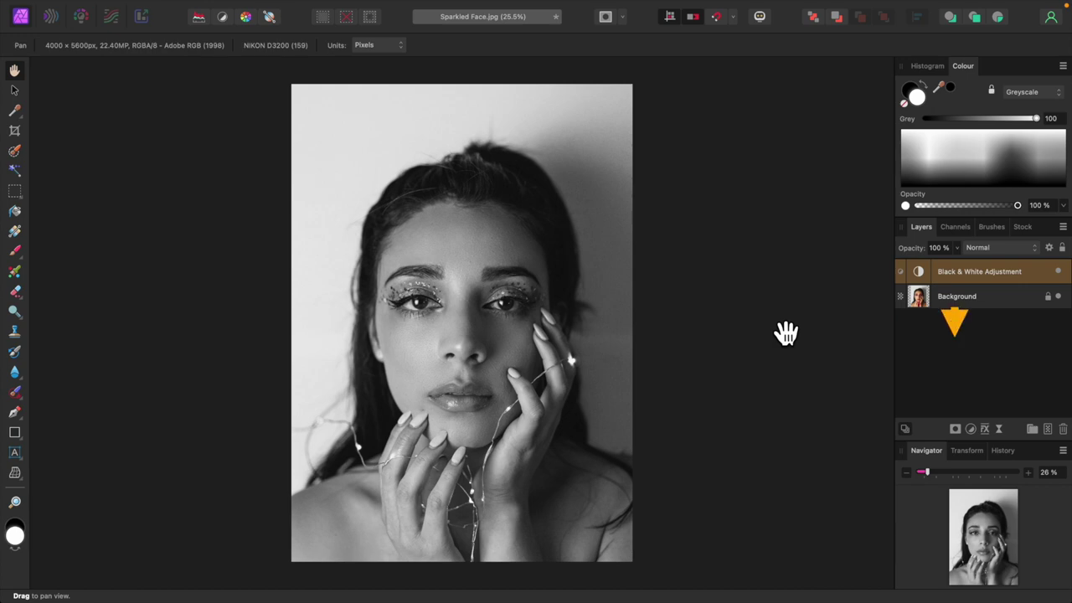
click(960, 432)
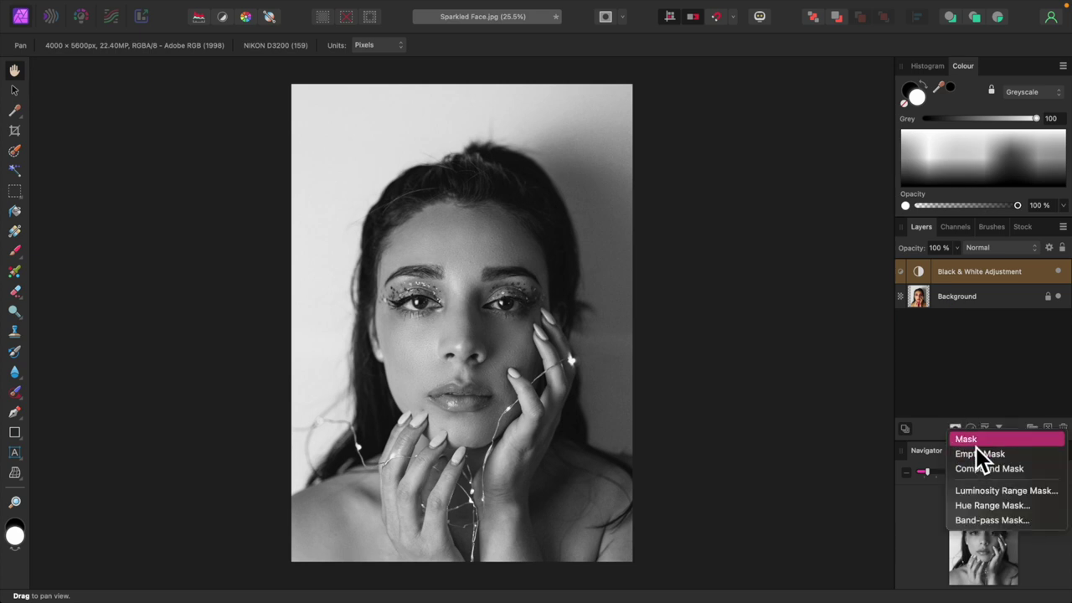
Add a white Mask layer and nest it inside the Black & White Adjustment
click(975, 443)
drag(926, 276, 925, 299)
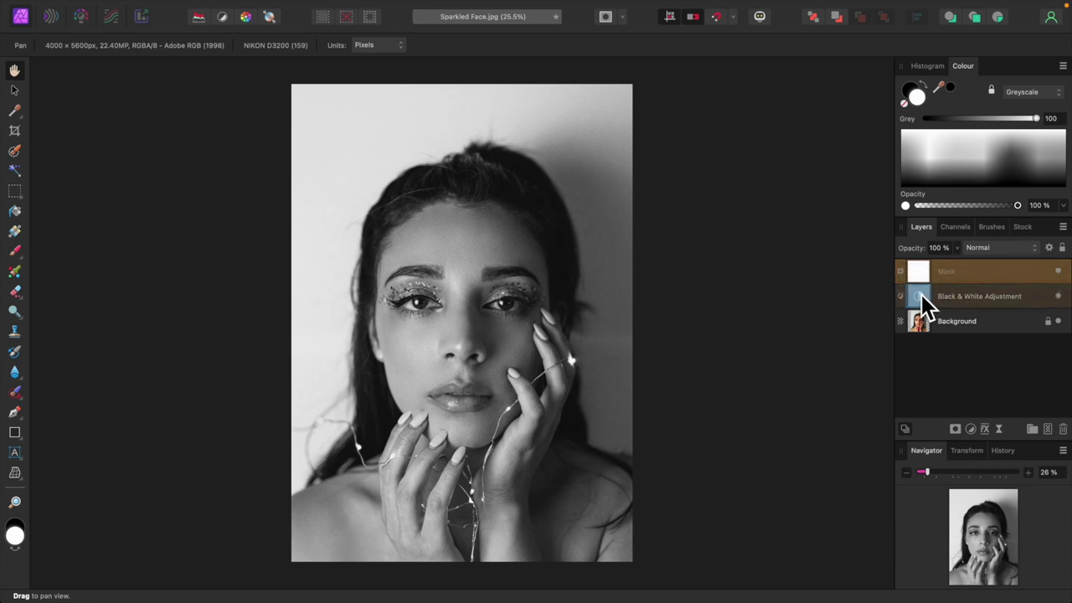
drag(922, 295, 922, 296)
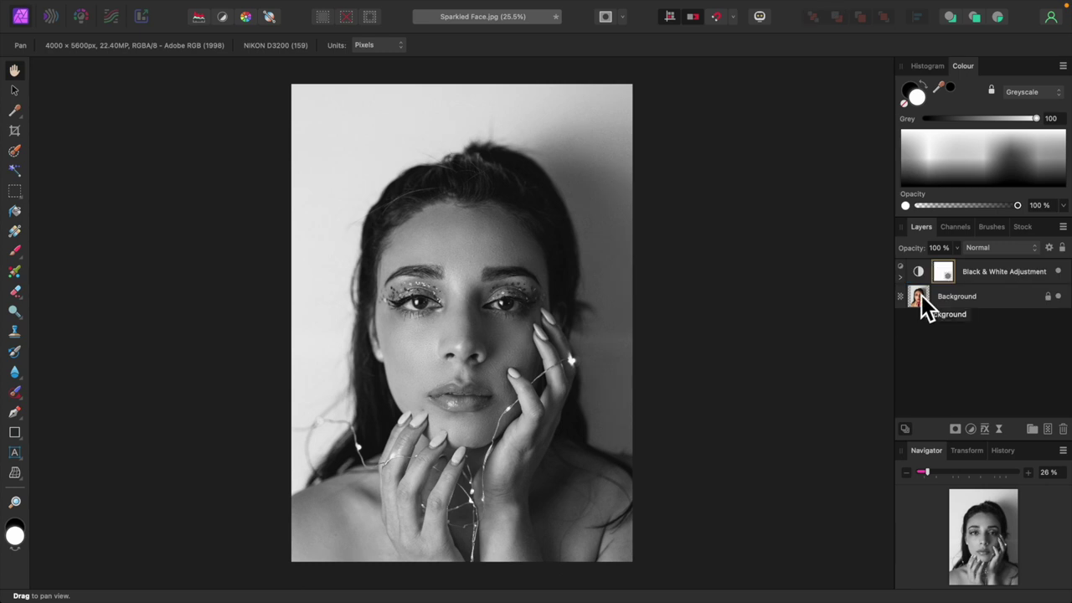
drag(924, 308, 903, 280)
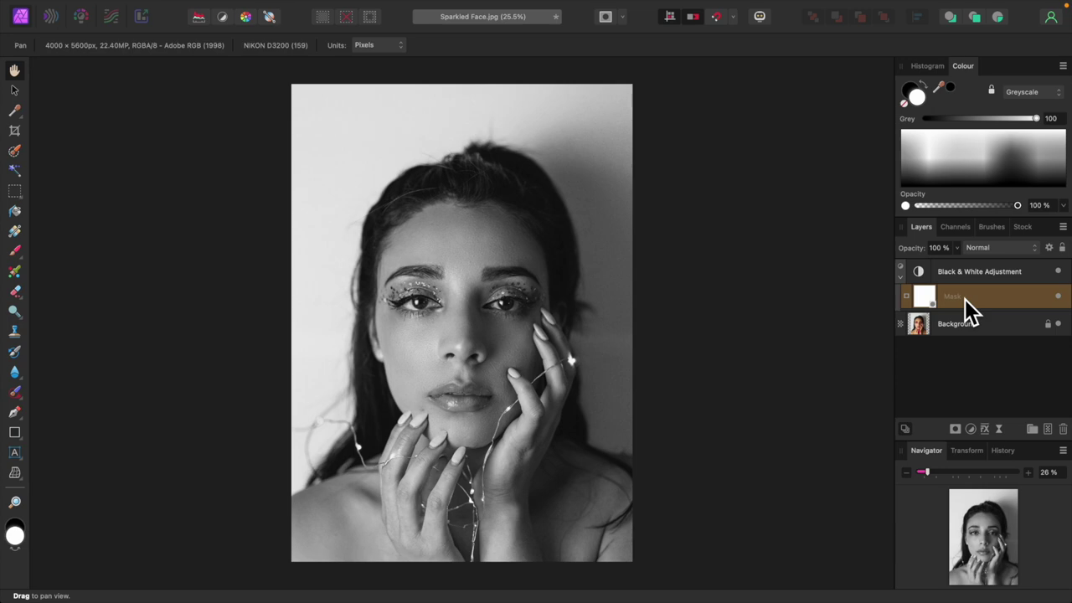
Select the Paint Brush Tool in black and show the brush presets
click(17, 253)
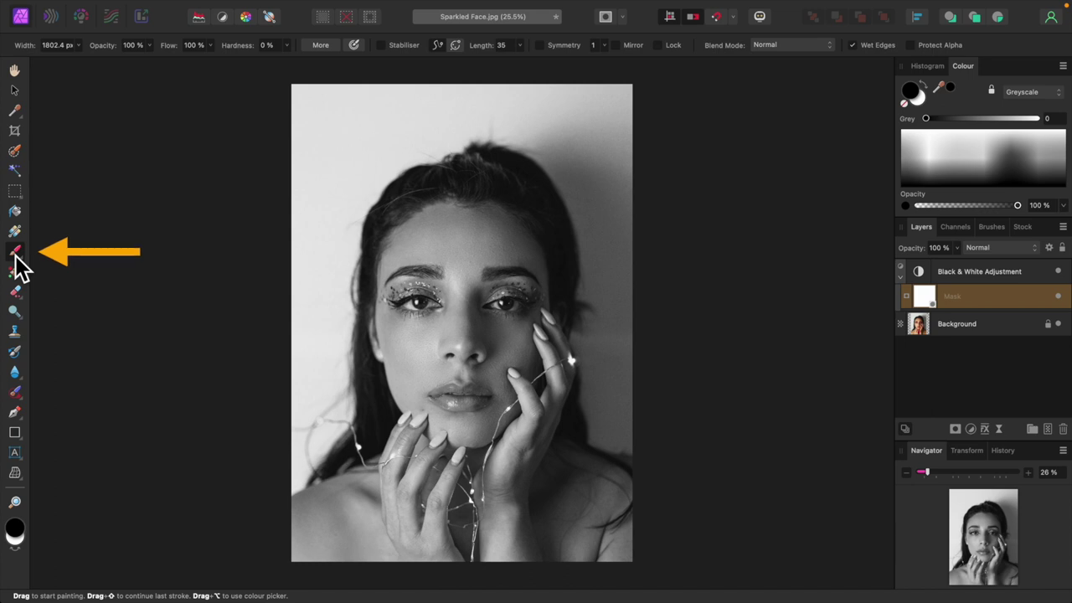
drag(279, 264, 641, 280)
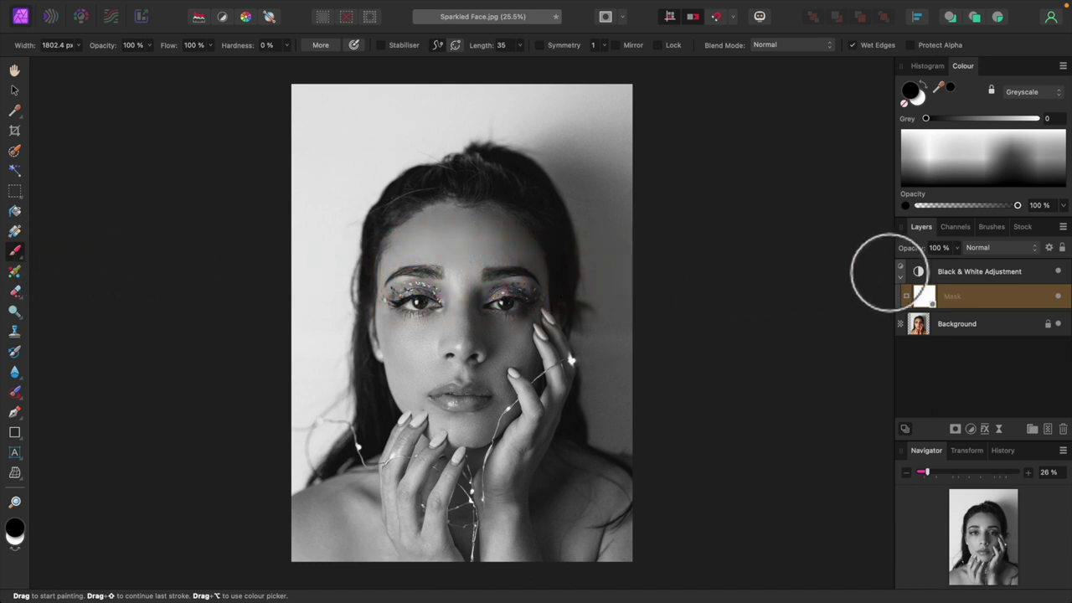
click(995, 230)
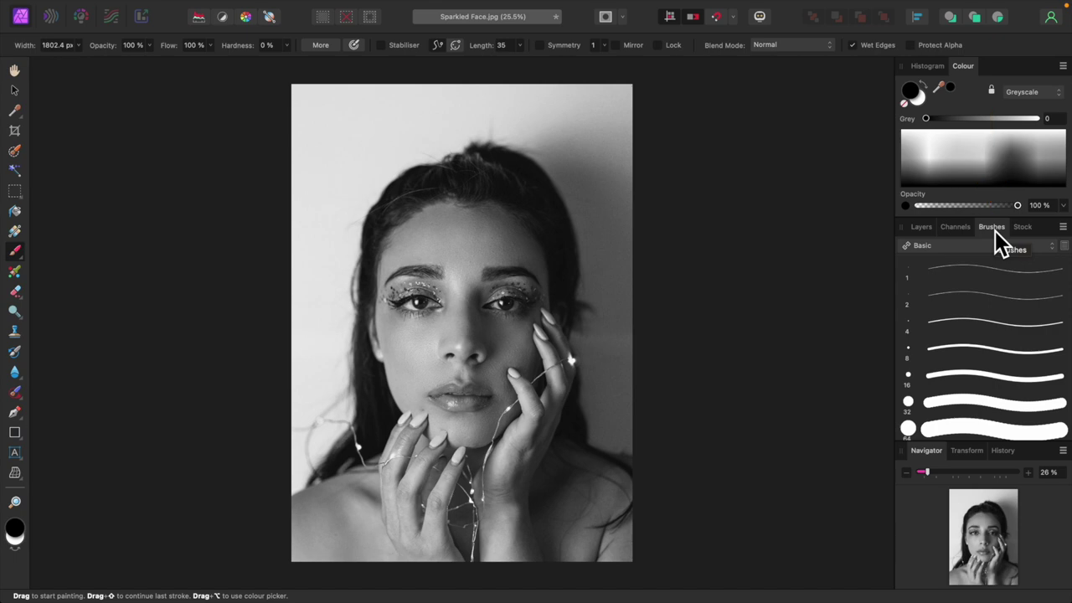
mouse_move(433, 12)
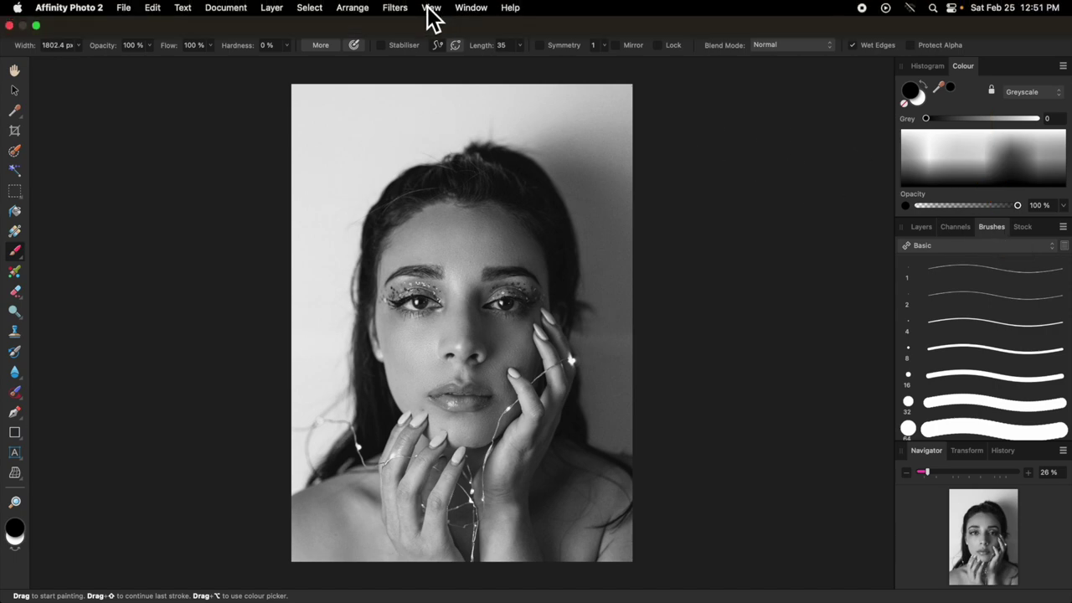
click(472, 10)
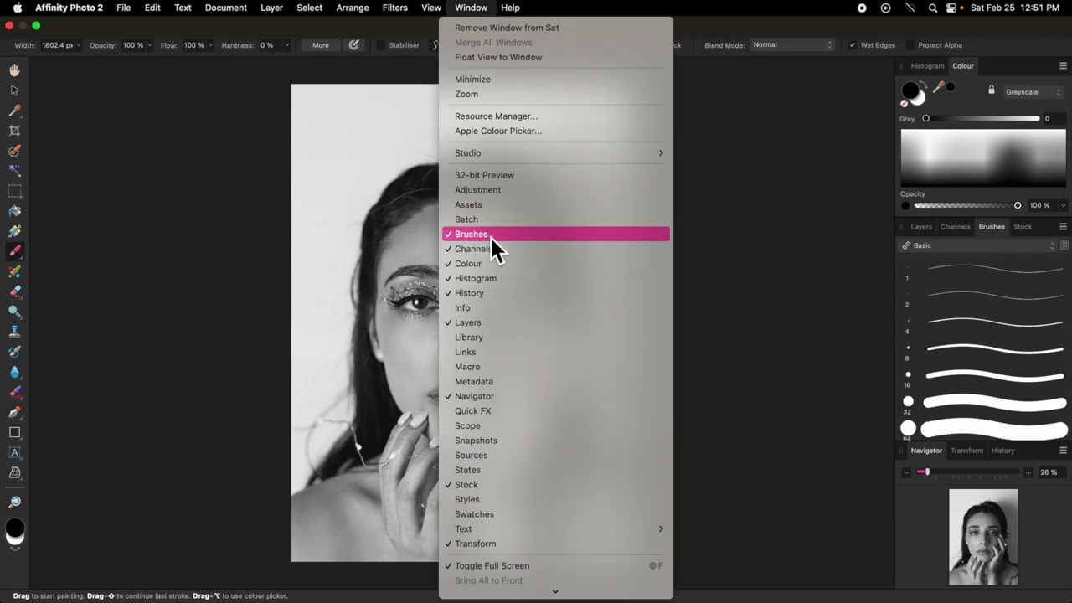
click(805, 260)
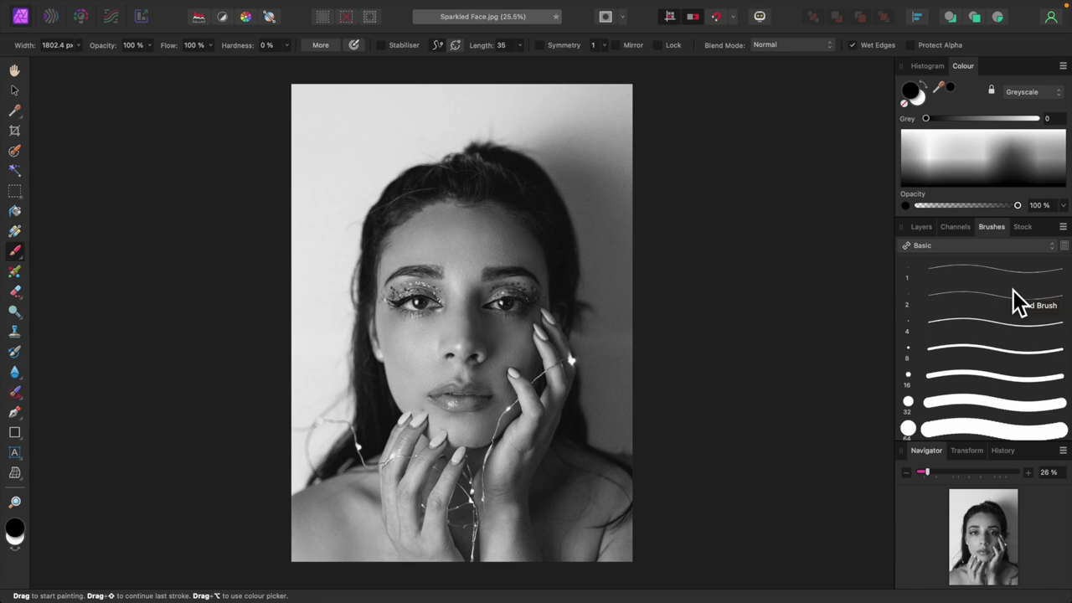
Choose the soft 64 px brush from the Masking brush category
click(1052, 247)
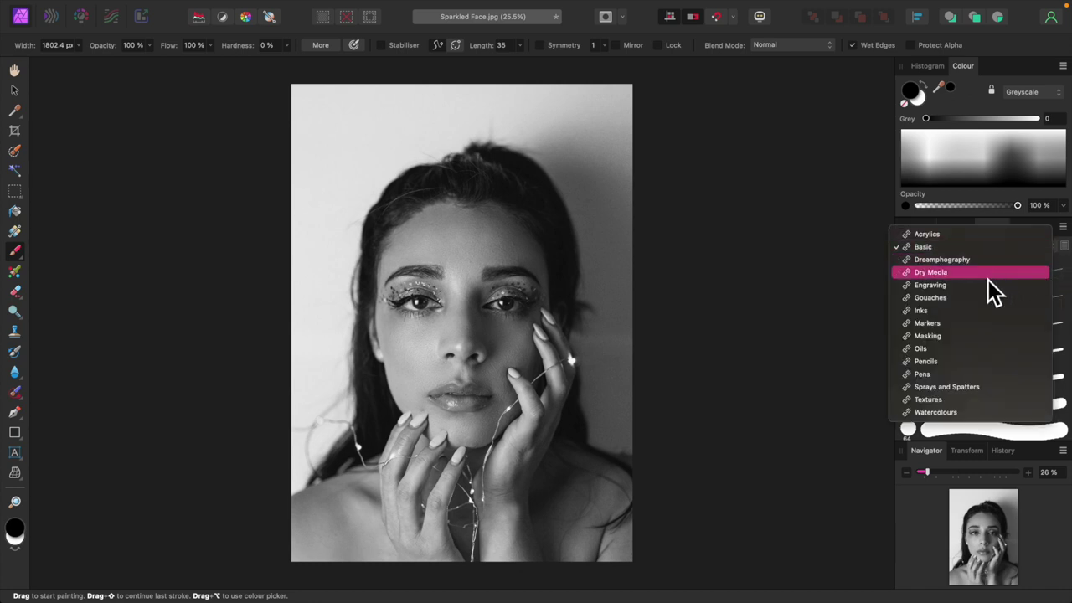
click(937, 338)
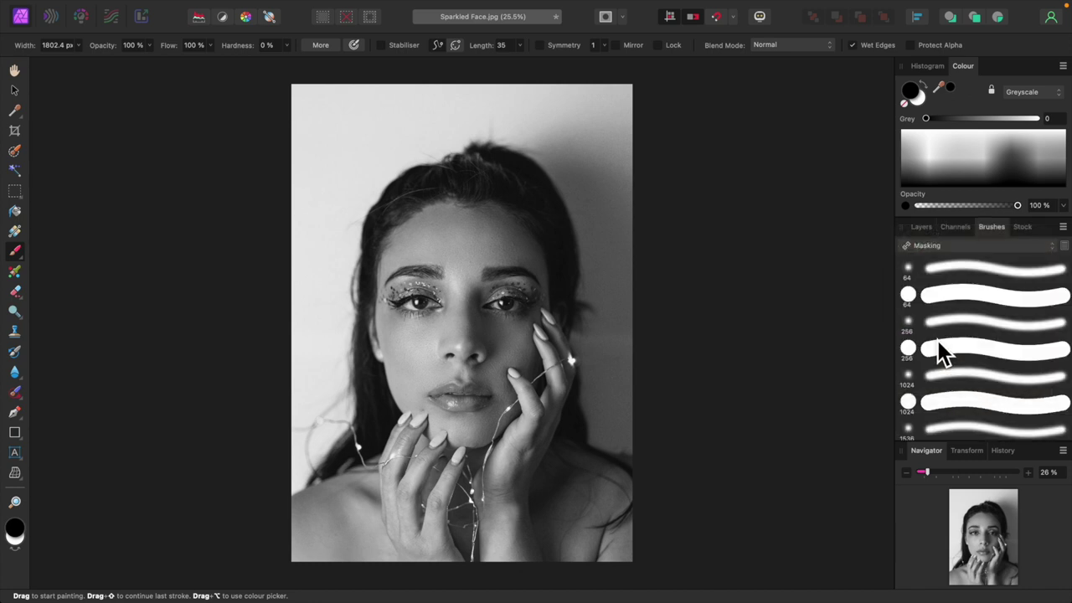
click(968, 267)
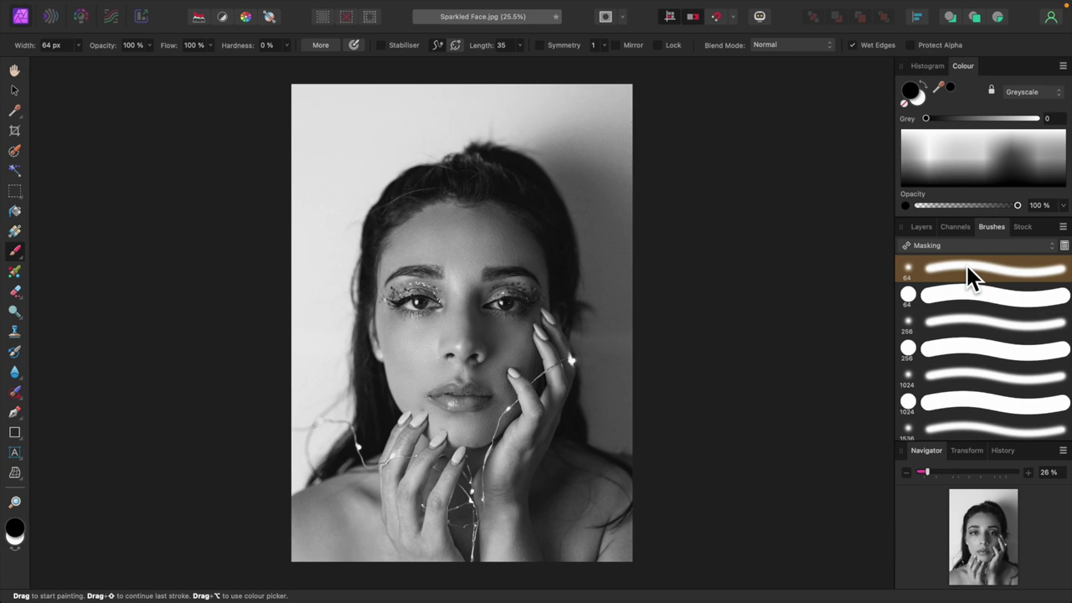
click(922, 228)
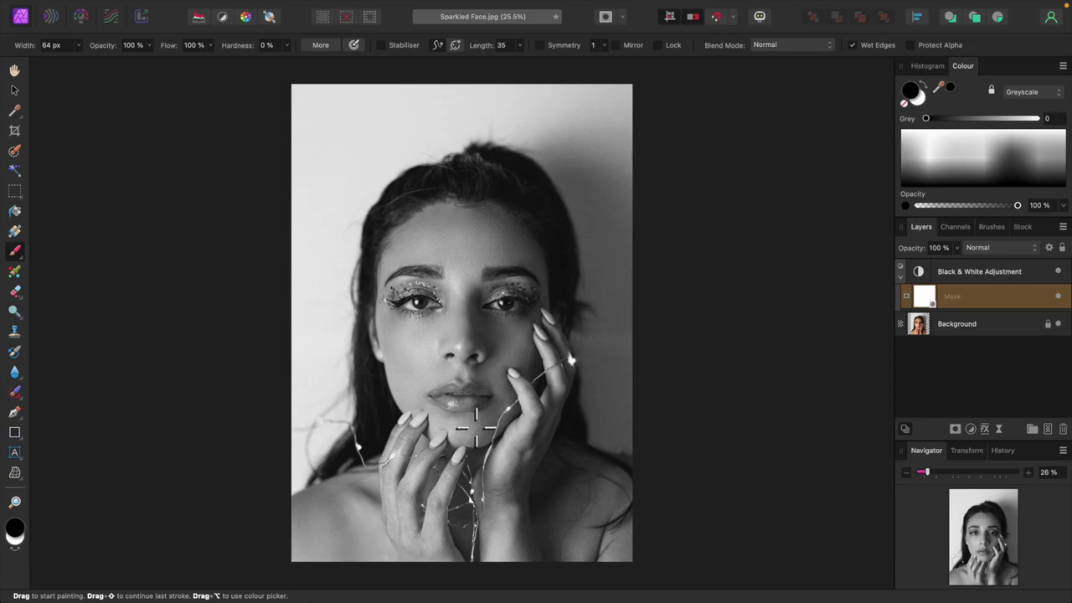
Zoom in to 300% on the portrait
key(super+plus)
key(super+plus)
key(super+plus)
key(super+plus)
key(super+plus)
key(super+plus)
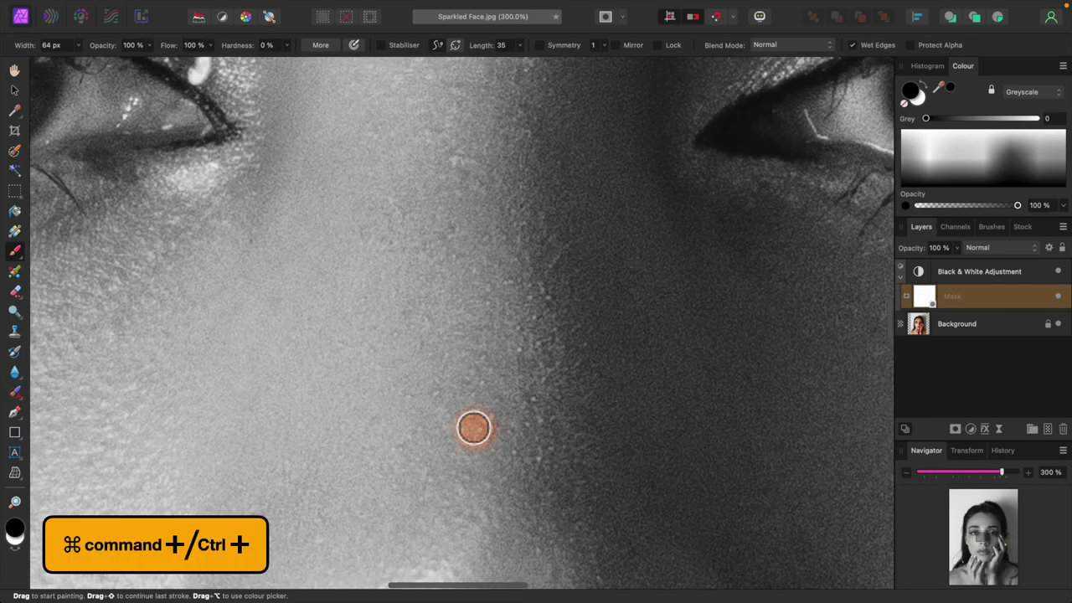
Paint pink back onto the fingernail's right edge and top with a 46.2 px brush
scroll(473, 428, down, 15)
scroll(473, 428, down, 10)
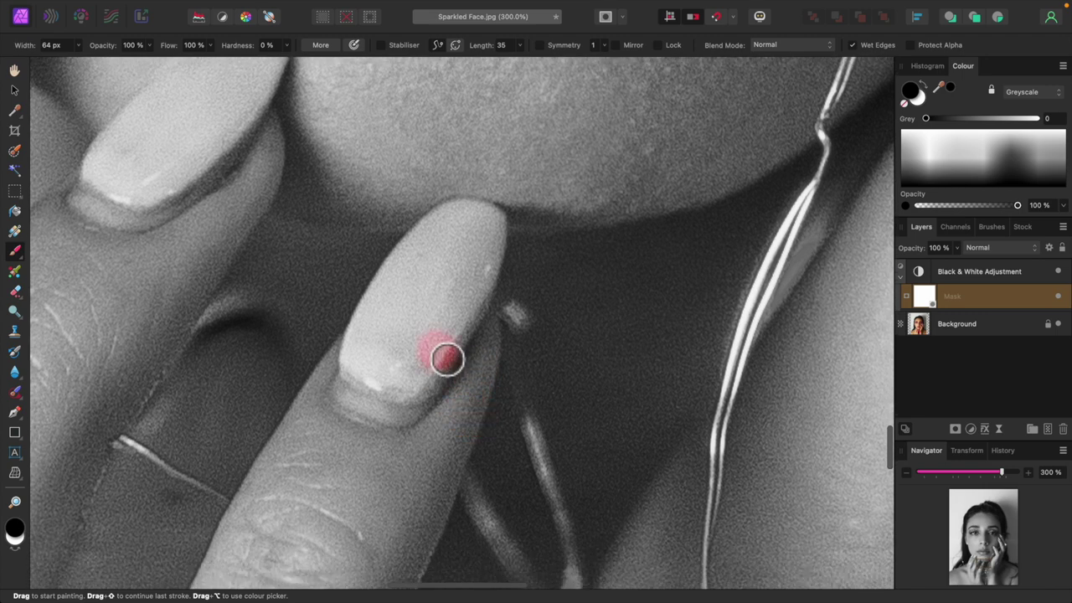
drag(448, 359, 436, 348)
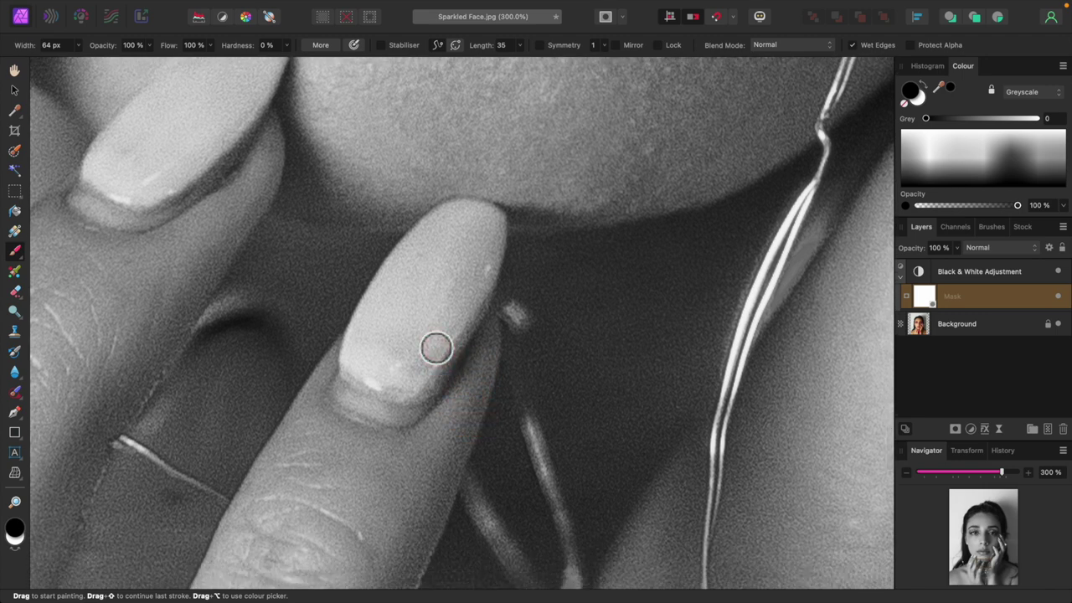
key(bracketleft)
key(bracketleft)
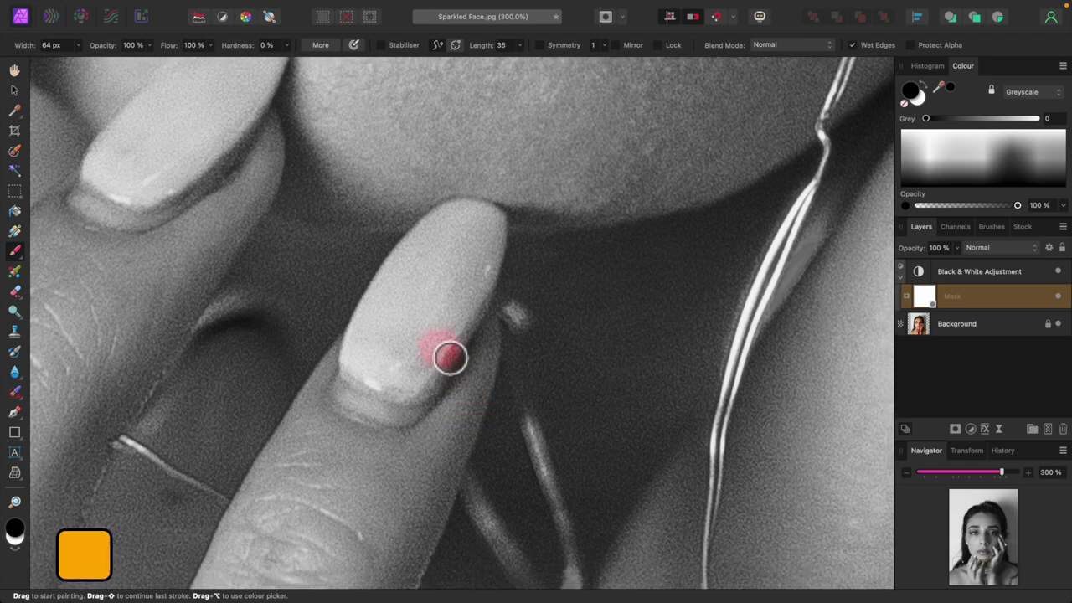
mouse_move(449, 351)
mouse_down()
mouse_move(418, 392)
mouse_move(374, 380)
mouse_move(364, 360)
mouse_move(380, 311)
mouse_move(431, 240)
mouse_up()
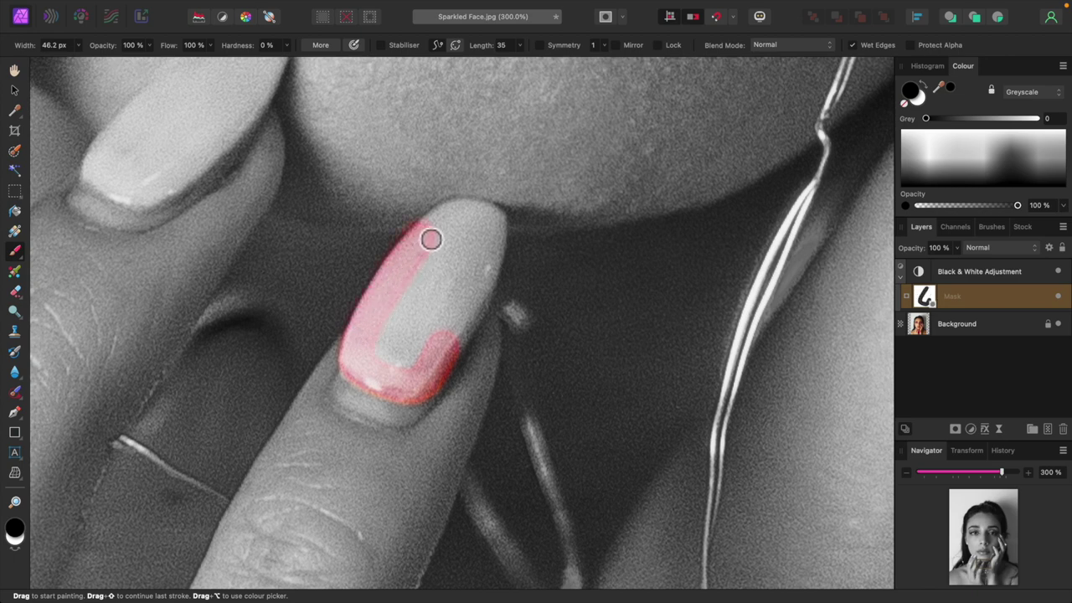
mouse_move(439, 229)
mouse_down()
mouse_move(466, 206)
mouse_move(501, 216)
mouse_move(497, 263)
mouse_move(457, 350)
mouse_move(449, 340)
mouse_move(404, 377)
mouse_move(416, 319)
mouse_move(386, 361)
mouse_move(471, 232)
mouse_move(411, 353)
mouse_move(478, 264)
mouse_up()
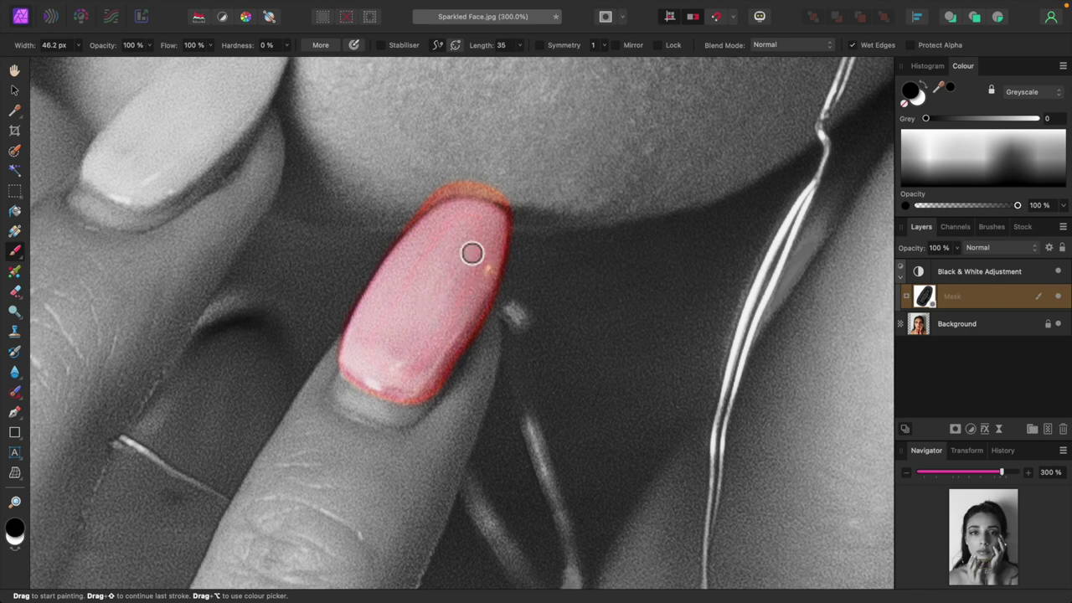
Paint white with a larger brush to remove the stray reddish rim from the nail tip
click(920, 104)
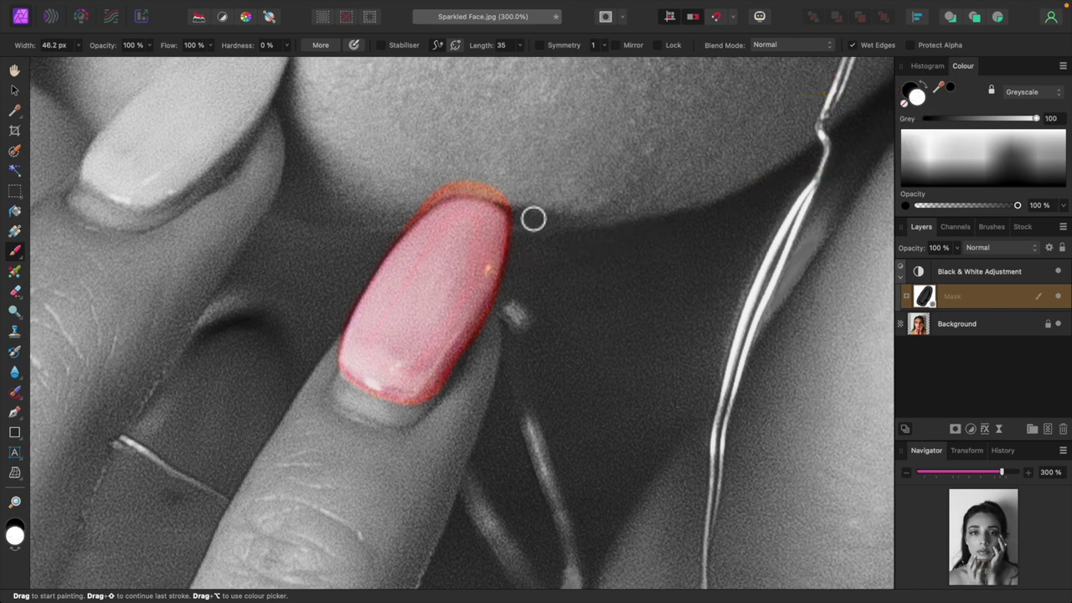
mouse_move(518, 207)
mouse_down()
mouse_move(498, 192)
mouse_move(435, 208)
mouse_move(480, 201)
mouse_move(528, 222)
mouse_up()
key(bracketright)
key(bracketright)
key(bracketright)
mouse_move(538, 234)
mouse_down()
mouse_move(497, 201)
mouse_move(523, 211)
mouse_move(443, 210)
mouse_move(484, 203)
mouse_move(528, 220)
mouse_move(447, 200)
mouse_move(458, 198)
mouse_move(567, 232)
mouse_up()
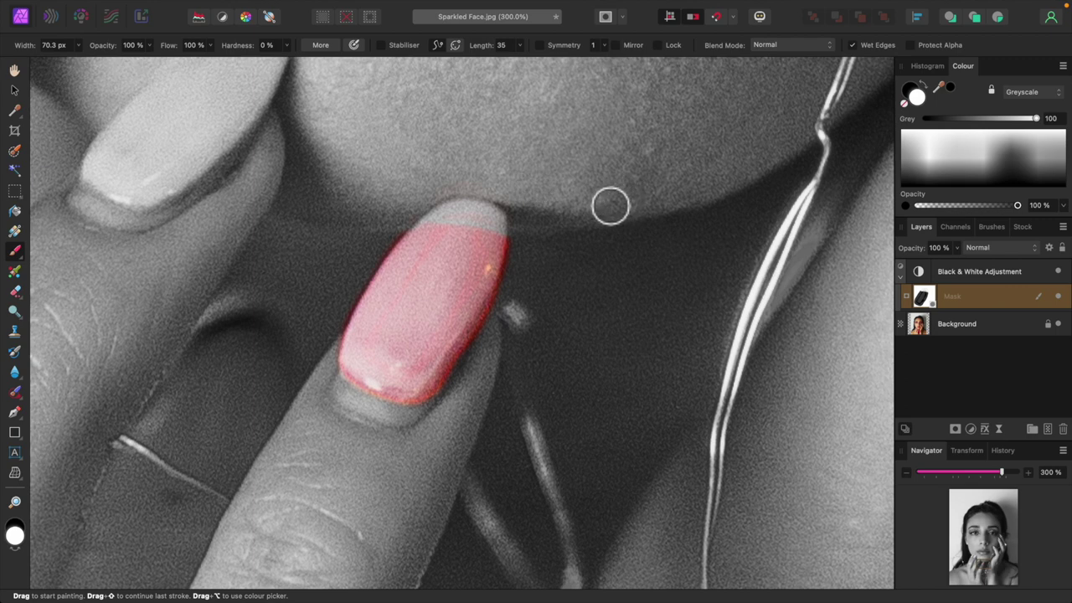
click(915, 96)
Shrink the brush and bring the pink back to the lower nail's tip
key(bracketleft)
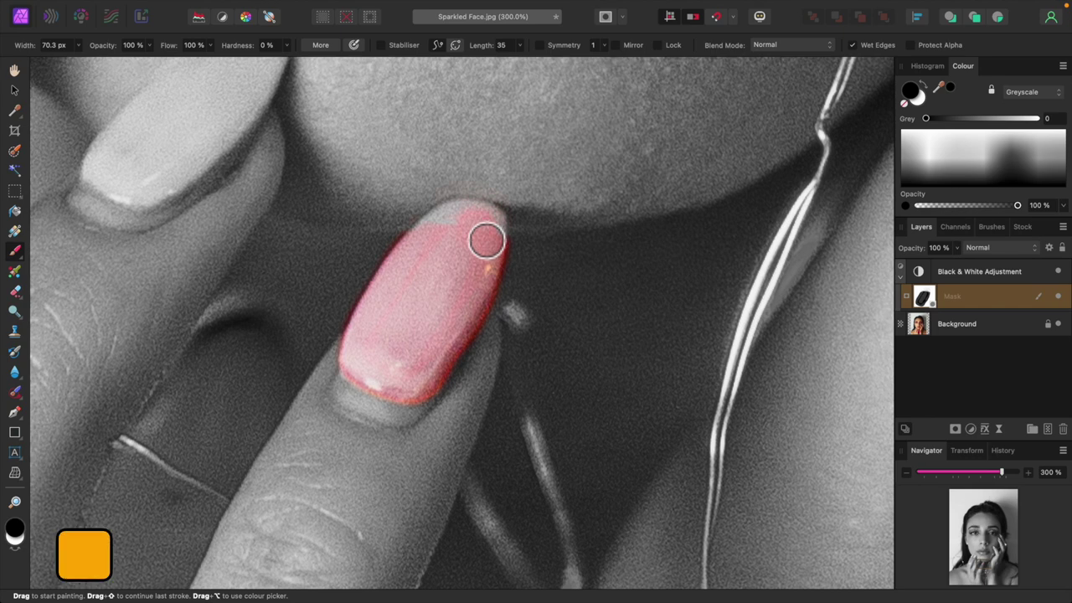
key(bracketleft)
key(bracketleft)
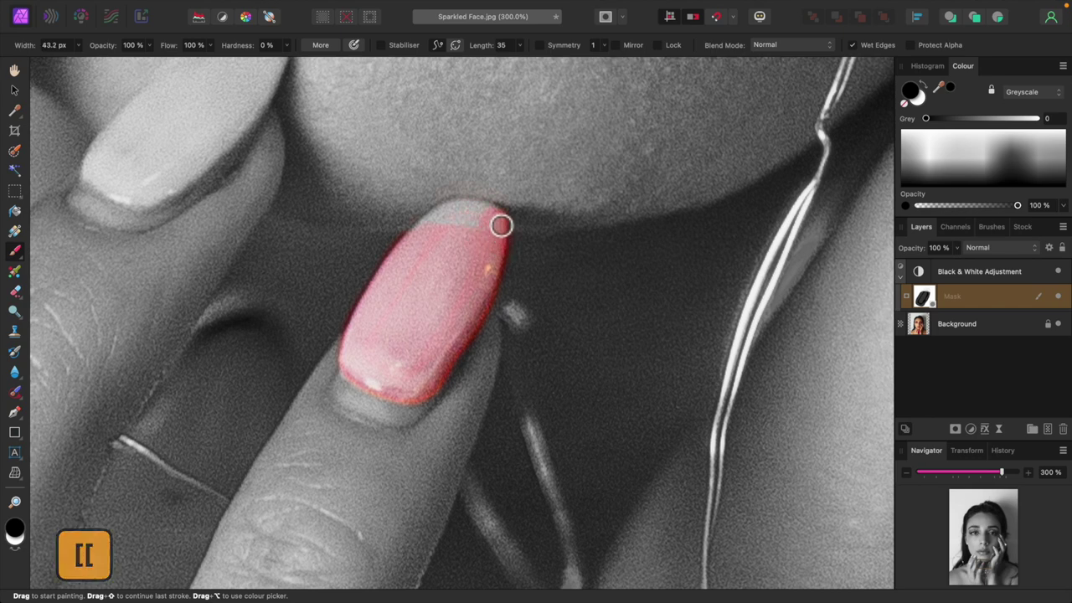
mouse_move(494, 223)
mouse_down()
mouse_move(461, 215)
mouse_move(437, 236)
mouse_move(445, 248)
mouse_move(419, 246)
mouse_up()
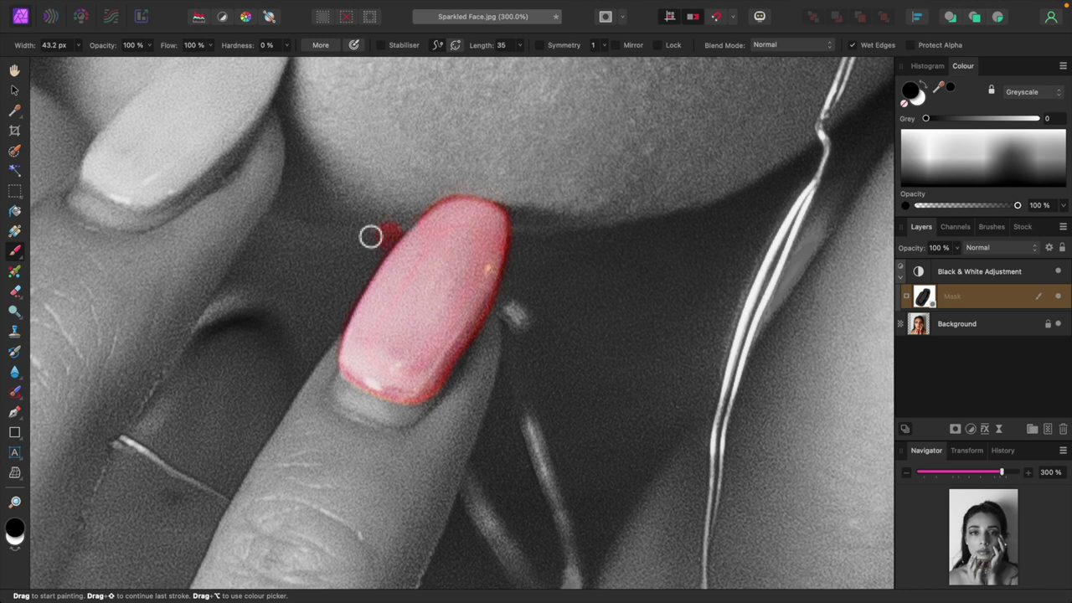
Colour the upper nail's tip, edges and interior pink
scroll(287, 199, up, 3)
click(289, 201)
scroll(292, 203, up, 3)
mouse_move(251, 244)
mouse_down()
mouse_move(240, 268)
mouse_move(266, 250)
mouse_move(297, 280)
mouse_move(258, 356)
mouse_move(169, 421)
mouse_move(113, 402)
mouse_move(235, 276)
mouse_up()
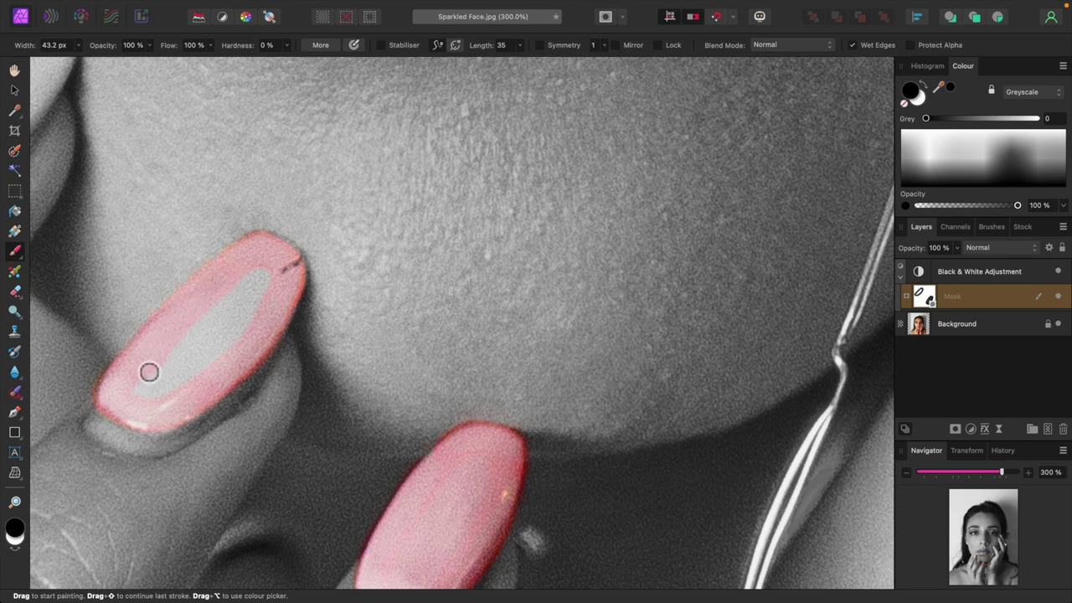
mouse_move(151, 397)
mouse_down()
mouse_move(260, 280)
mouse_move(280, 284)
mouse_move(172, 394)
mouse_move(182, 390)
mouse_up()
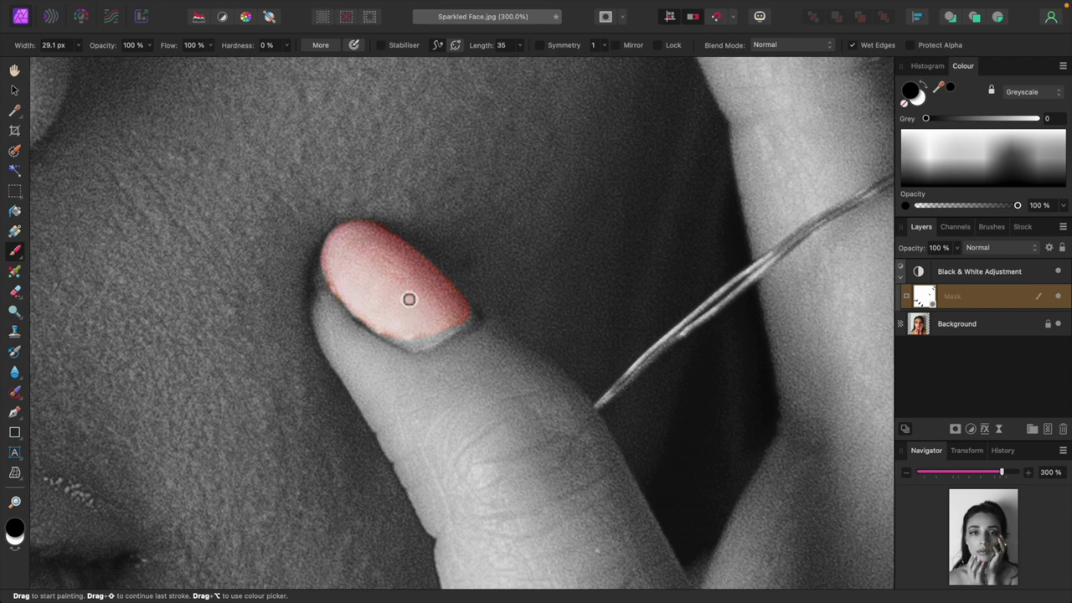
Fit the whole photo in the window, then zoom in closely on the eye area
key(ctrl+0)
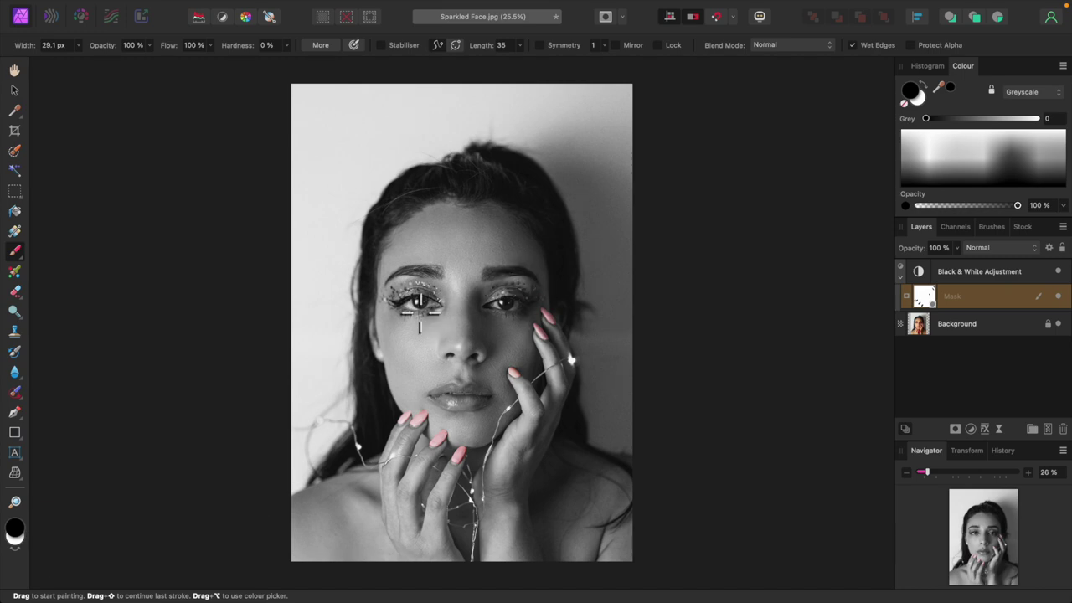
key(super+plus)
key(super+plus)
key(super+plus)
key(super+plus)
key(super+plus)
key(super+plus)
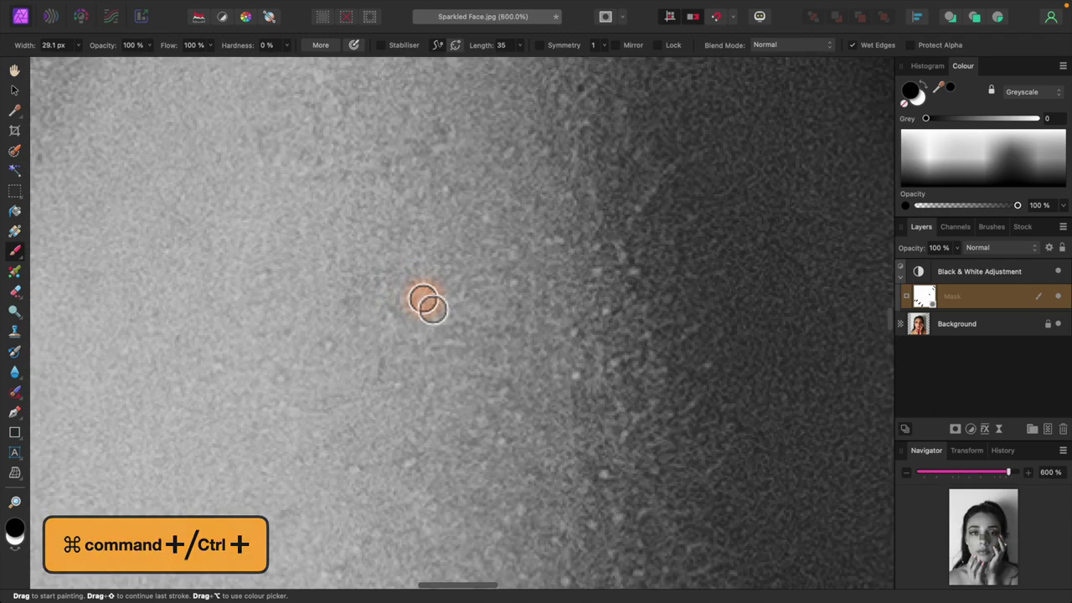
With a smaller brush, reveal colour in the glitter pieces, glints and curved streak around the eye
scroll(423, 300, left, 10)
scroll(423, 303, left, 5)
scroll(423, 303, up, 4)
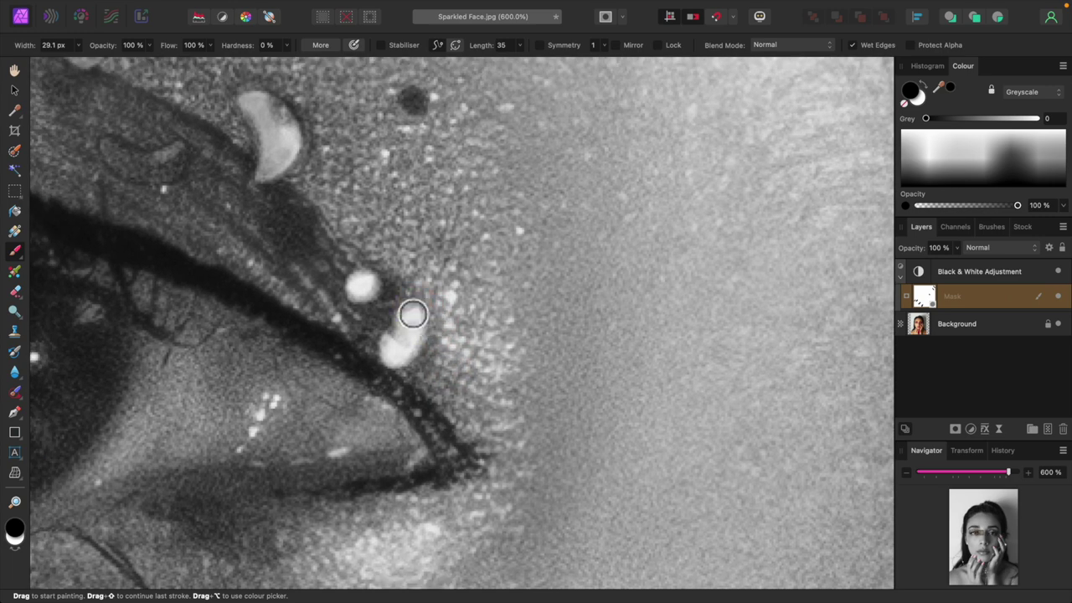
key(bracketleft)
key(bracketleft)
key(bracketleft)
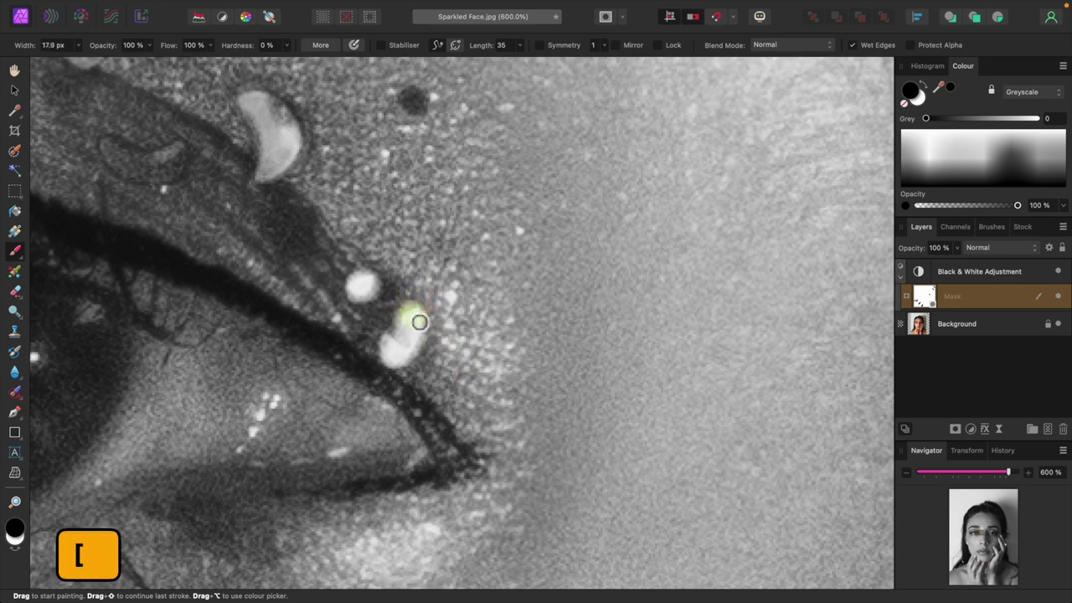
mouse_move(411, 314)
mouse_down()
mouse_move(418, 323)
mouse_move(401, 359)
mouse_up()
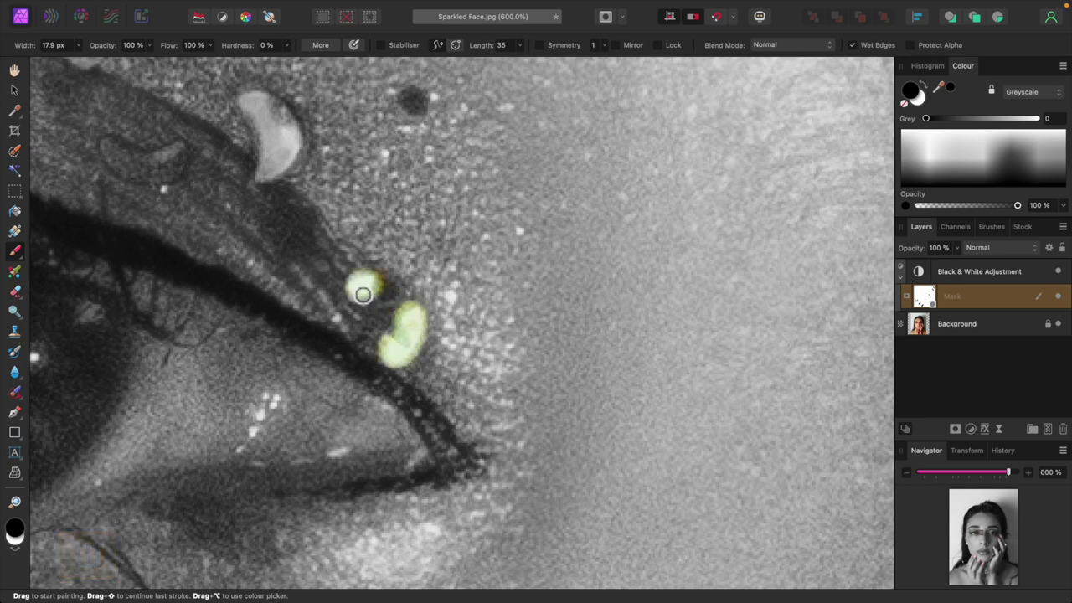
mouse_move(255, 105)
mouse_down()
mouse_move(287, 134)
mouse_move(270, 173)
mouse_move(276, 141)
mouse_up()
scroll(276, 141, up, 10)
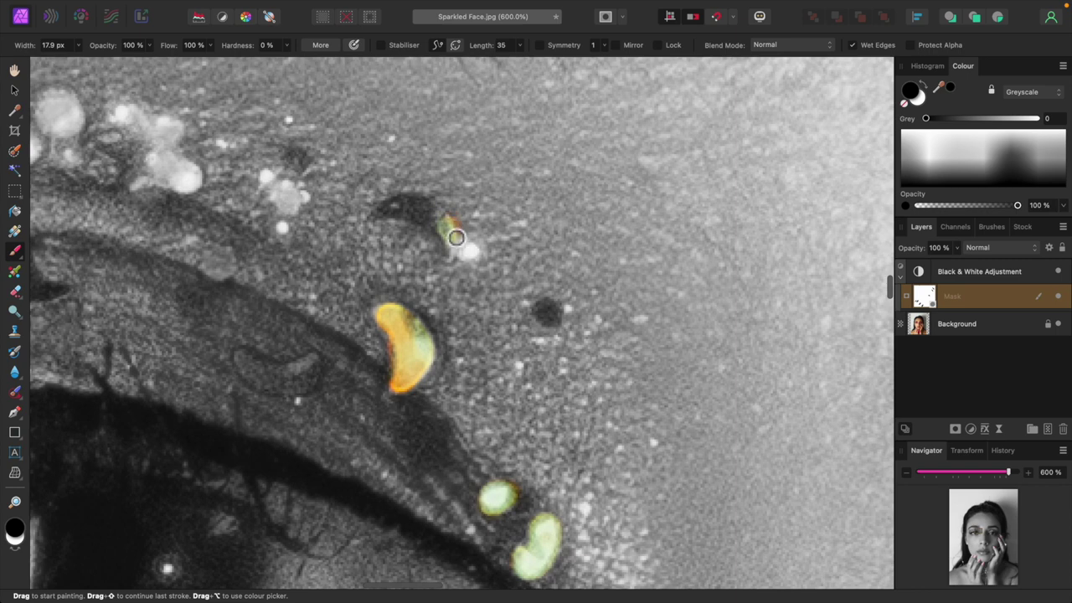
mouse_move(477, 256)
mouse_down()
mouse_move(438, 223)
mouse_move(392, 218)
mouse_up()
click(292, 198)
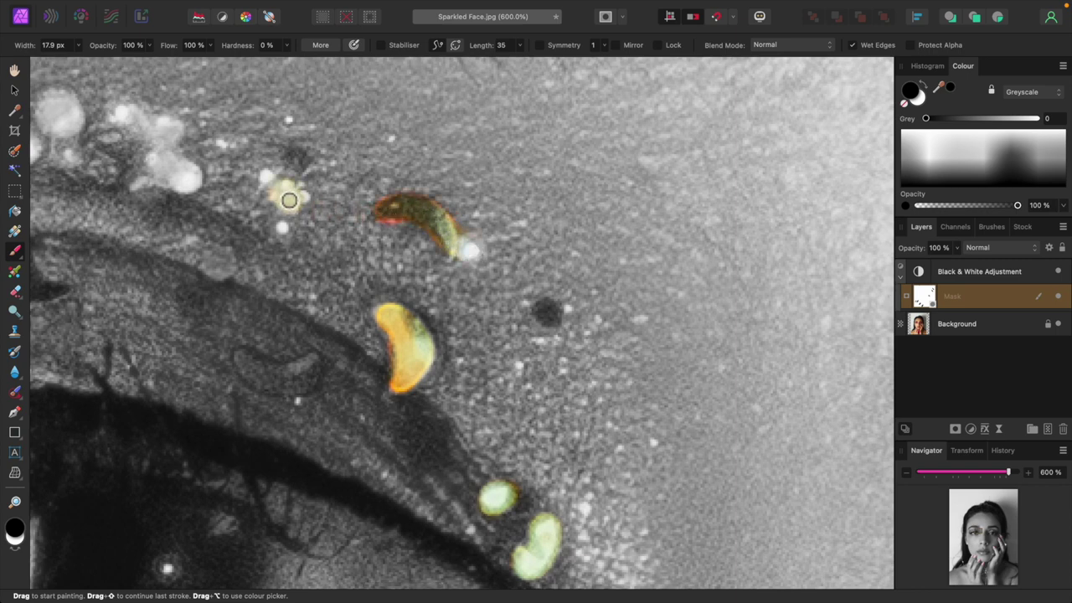
mouse_move(198, 170)
mouse_down()
mouse_move(192, 182)
mouse_move(166, 162)
mouse_up()
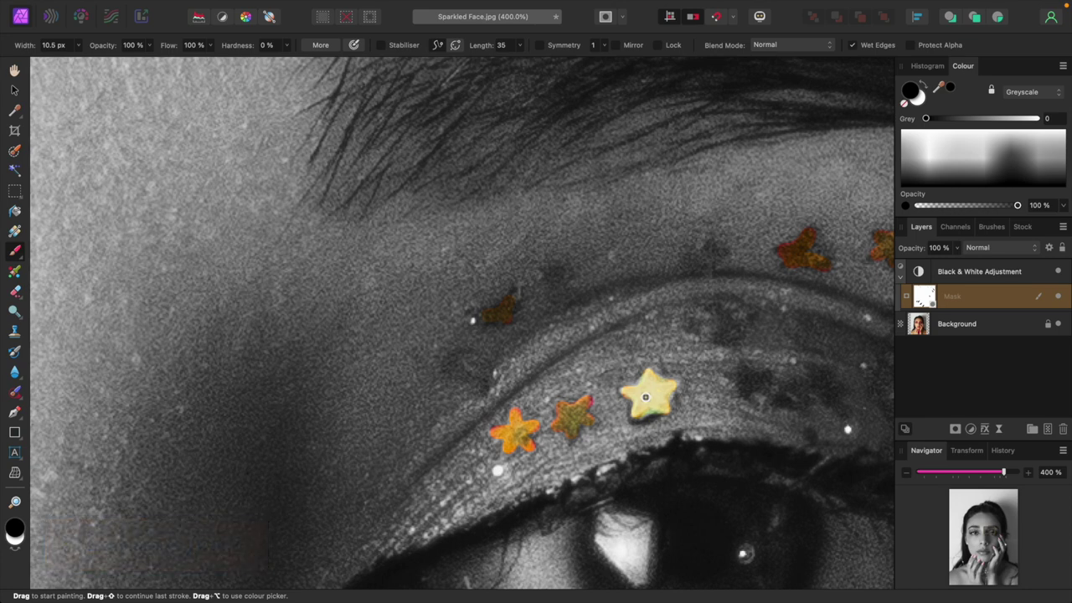
Fit the whole portrait in the window to review it, then delete the painted mask
key(ctrl+0)
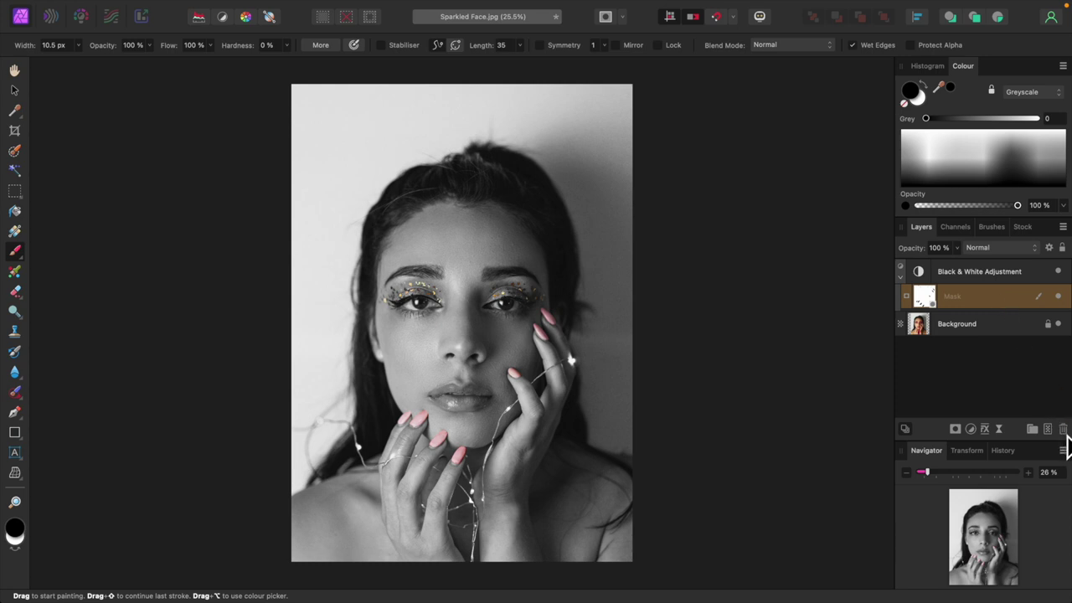
click(1062, 429)
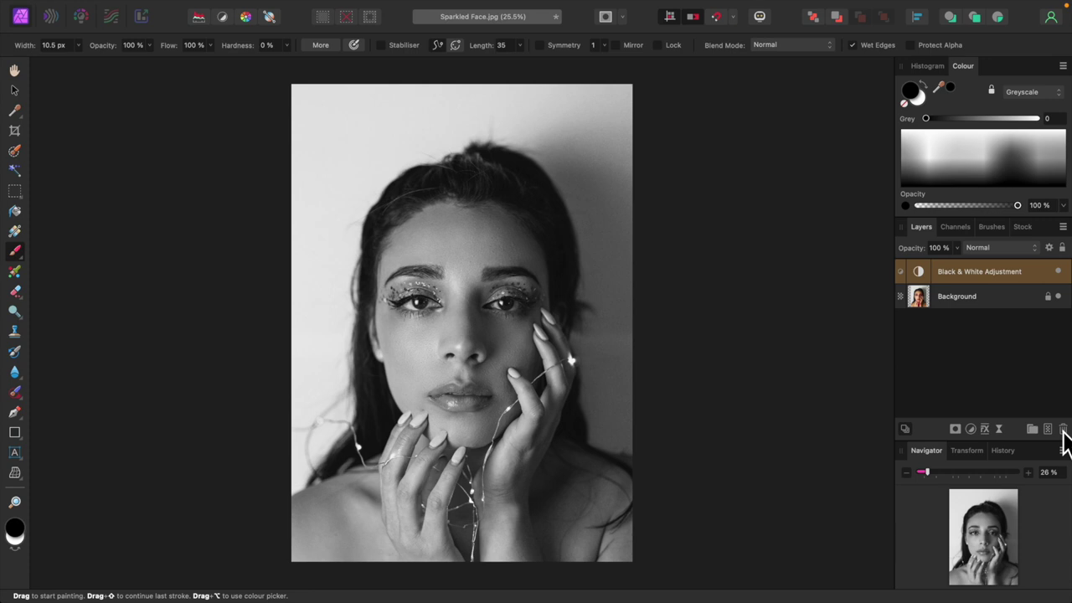
Add a new Empty Mask layer that hides the entire canvas
click(960, 436)
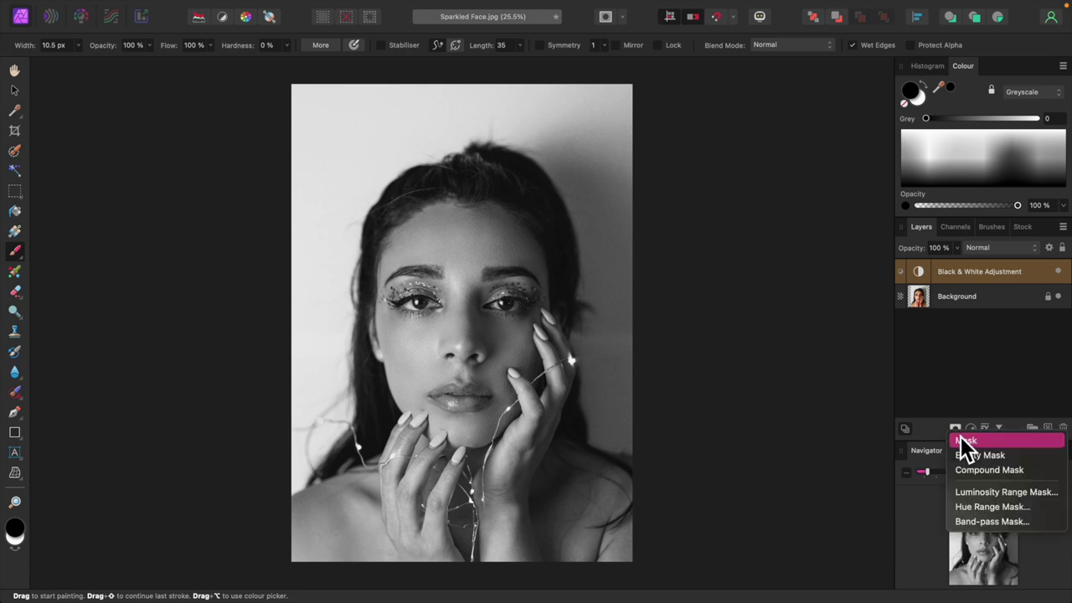
click(998, 460)
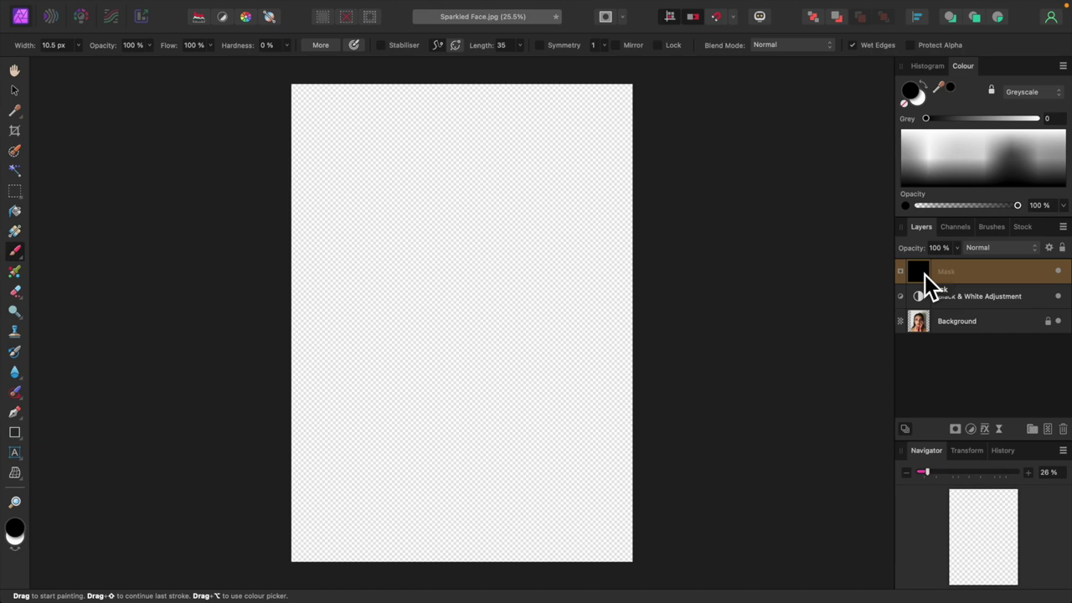
Nest the black mask under the Black & White Adjustment, then set up a larger white brush
drag(920, 270, 922, 294)
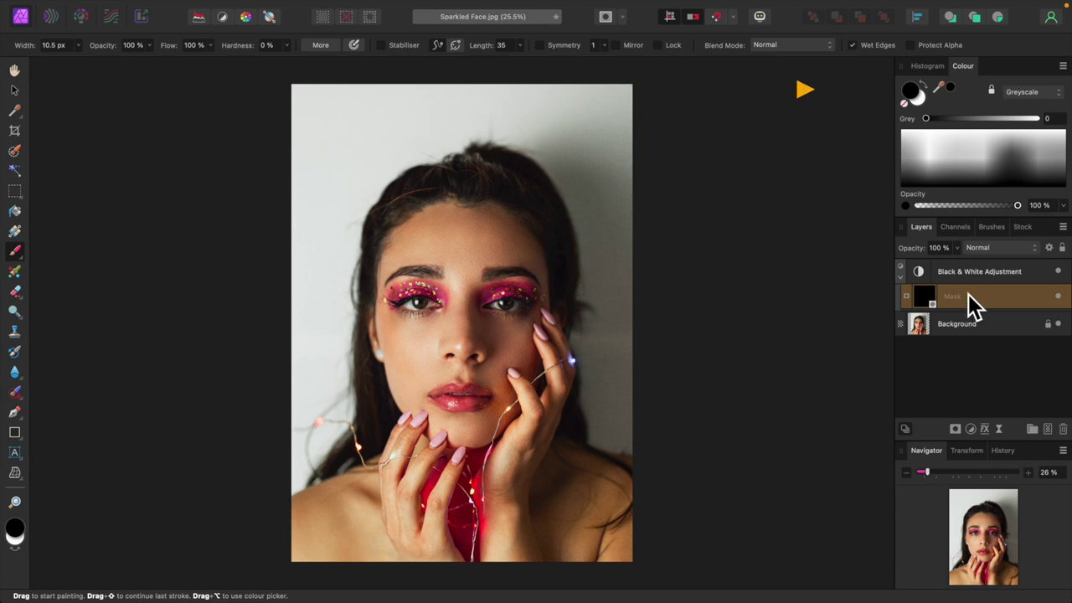
click(924, 102)
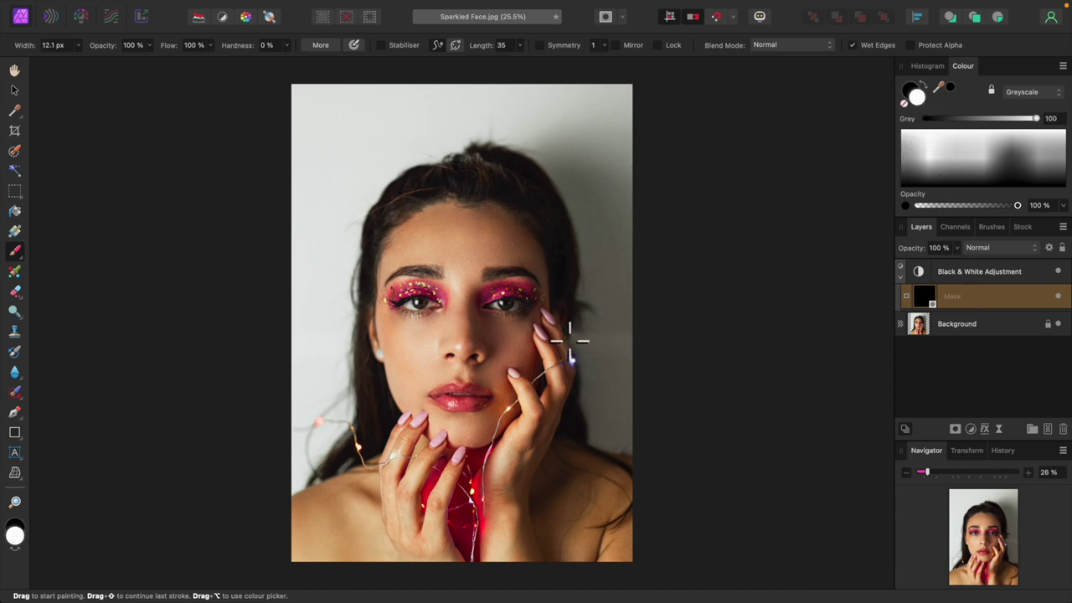
key(bracketright)
key(bracketright)
key(bracketright)
key(bracketright)
key(bracketright)
key(bracketright)
key(bracketright)
key(bracketright)
key(bracketright)
key(bracketright)
key(bracketright)
key(bracketright)
mouse_move(545, 318)
mouse_down()
mouse_move(483, 343)
mouse_move(526, 312)
mouse_move(418, 377)
mouse_move(524, 308)
mouse_move(503, 328)
mouse_up()
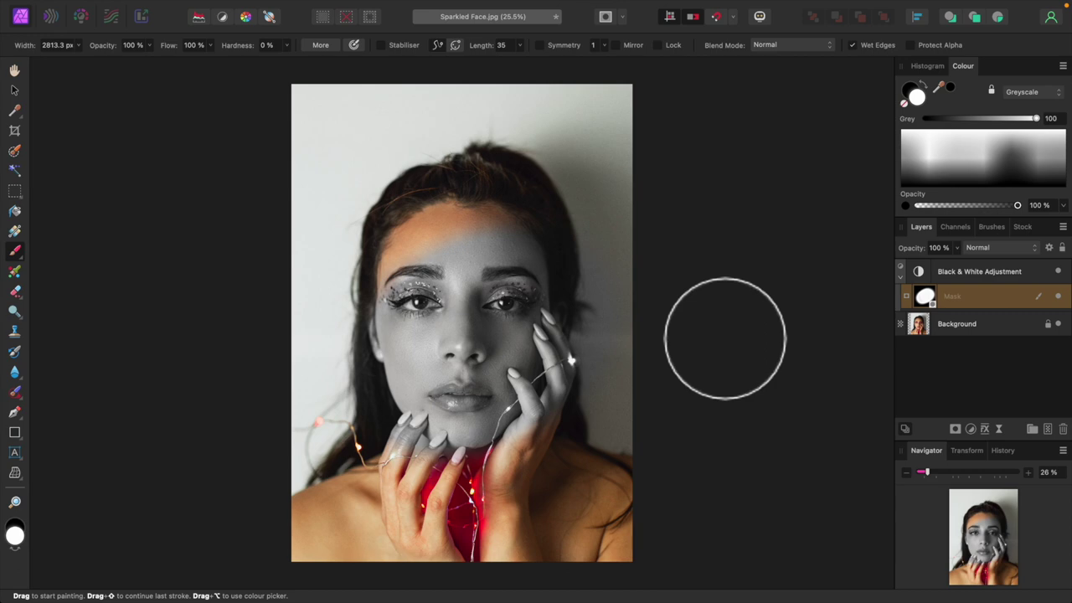
click(918, 87)
mouse_move(577, 318)
mouse_down()
mouse_move(550, 323)
mouse_move(430, 282)
mouse_move(467, 429)
mouse_up()
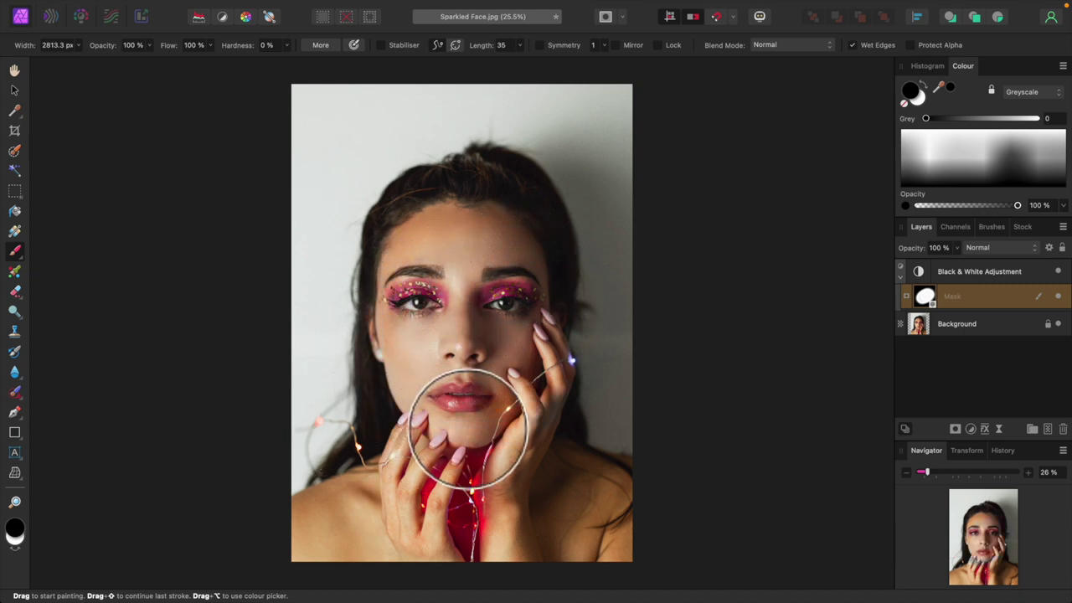
mouse_move(526, 391)
mouse_down()
mouse_move(490, 383)
mouse_move(536, 335)
mouse_up()
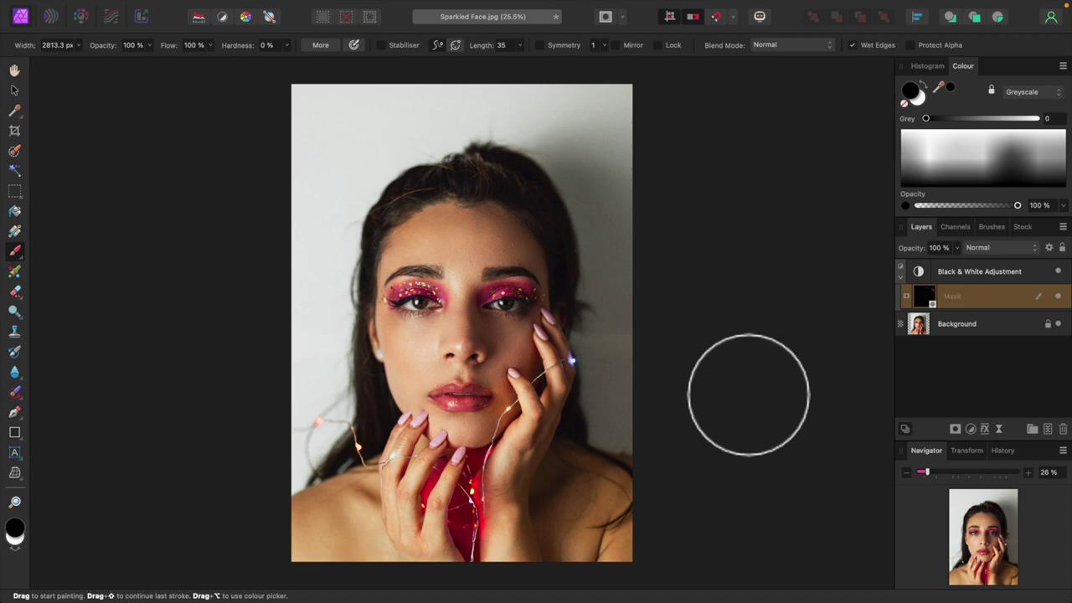